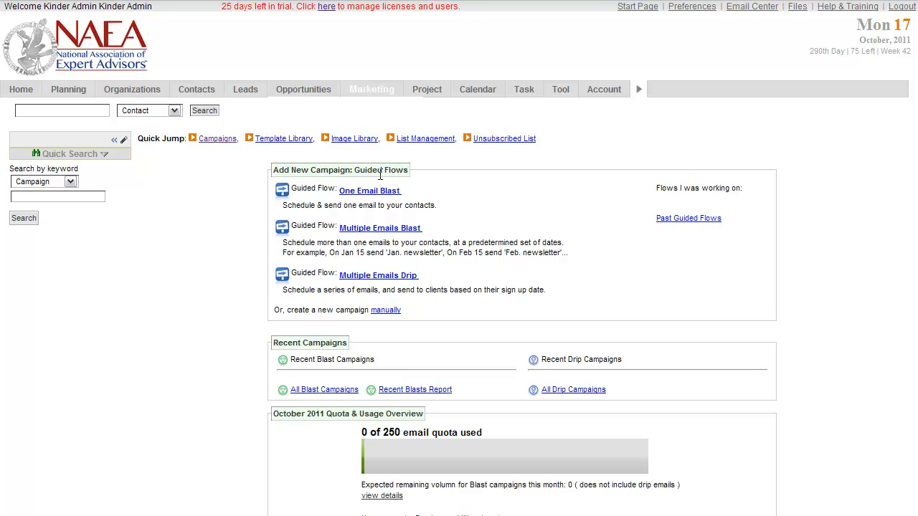
- Go to the marketing Template Library and start creating a new template
{"action": "mouse_move", "coordinate": [372, 89]}
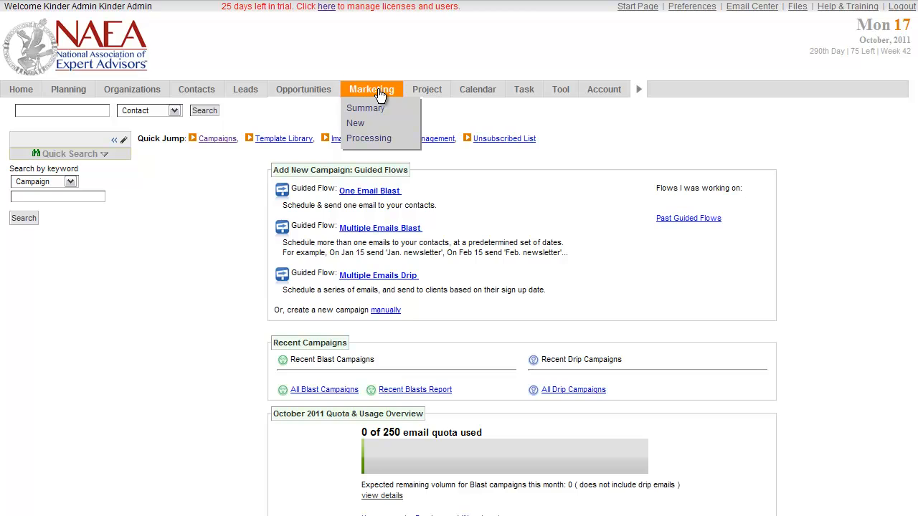
{"action": "left_click", "coordinate": [371, 89]}
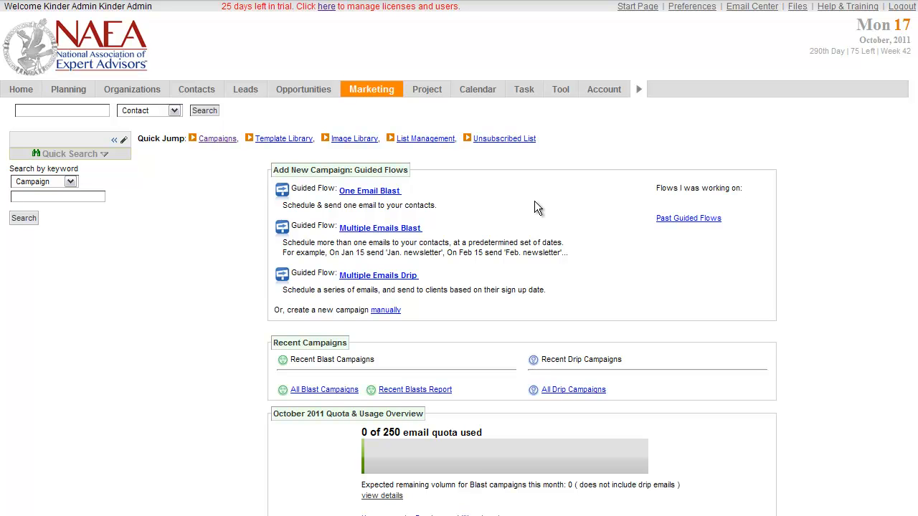
{"action": "left_click", "coordinate": [288, 139]}
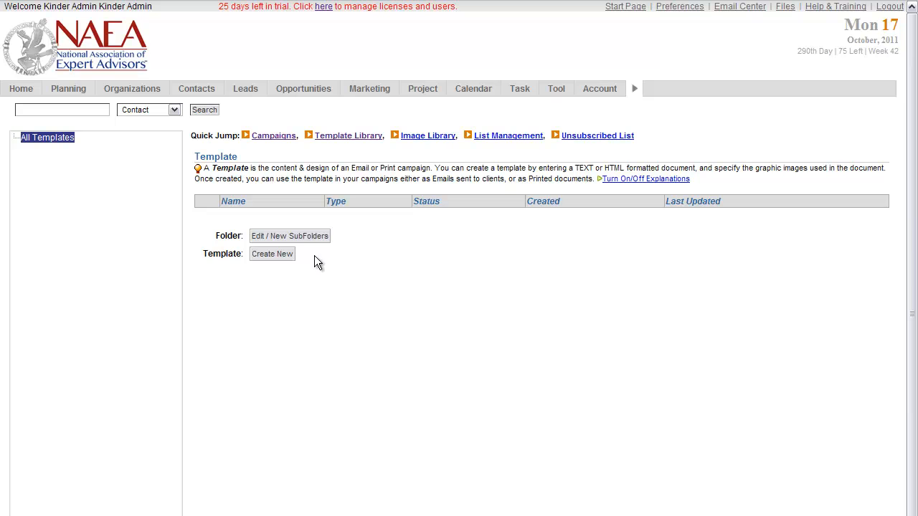
{"action": "left_click", "coordinate": [272, 254]}
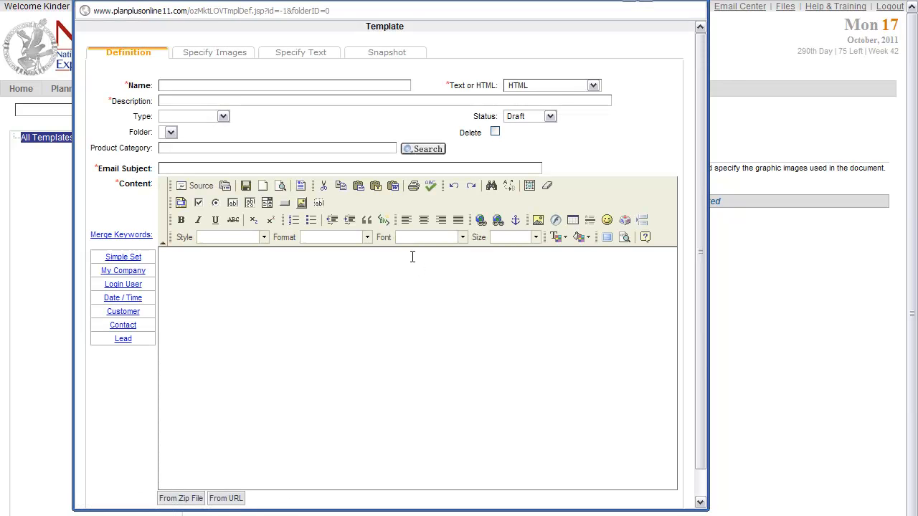
- Name the new template "Test Template"
{"action": "left_click", "coordinate": [238, 86]}
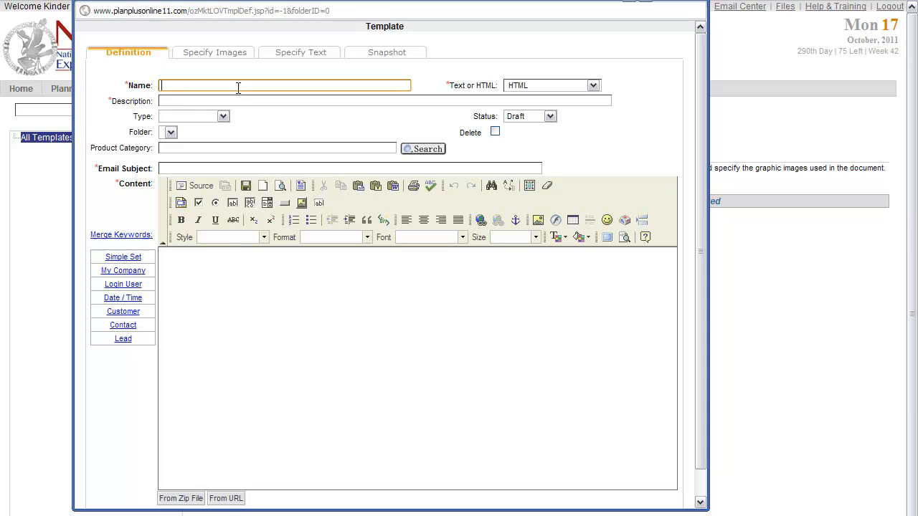
{"action": "type", "text": "Test"}
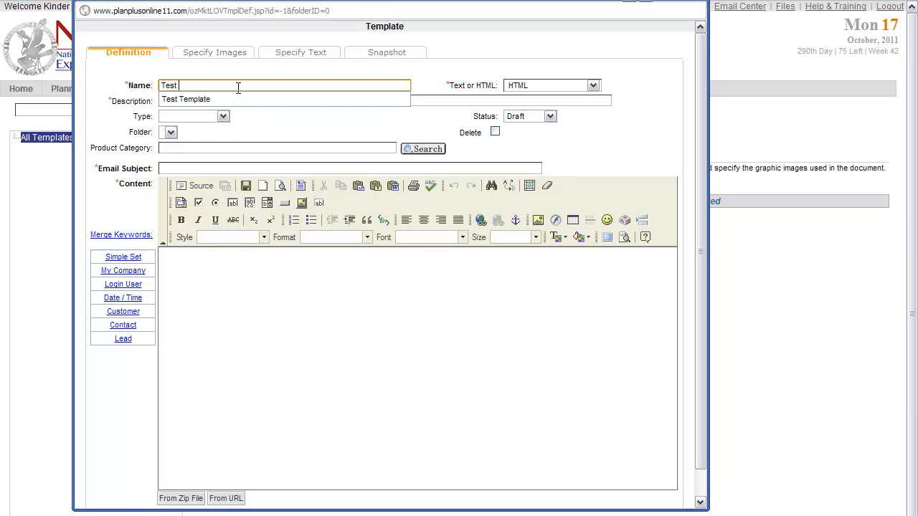
{"action": "key", "text": "Down"}
{"action": "key", "text": "Return"}
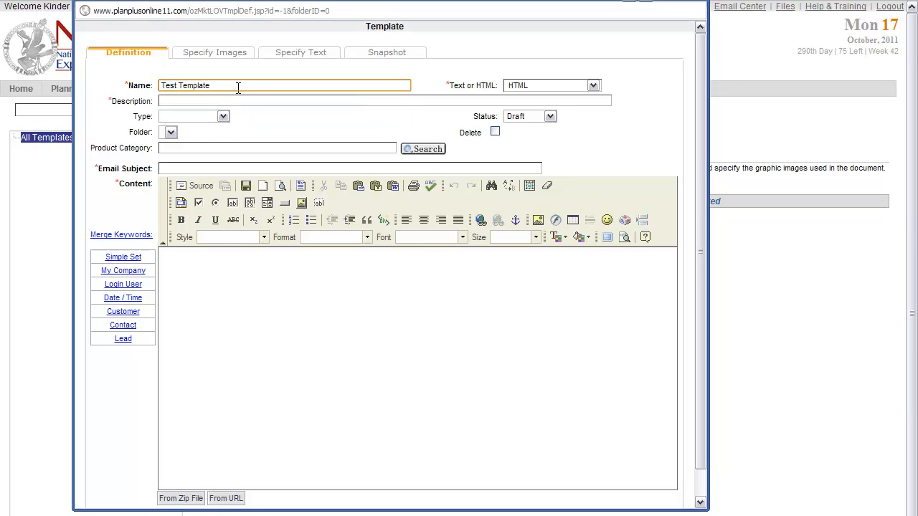
- Enter "Test Newsletter" as the template's description
{"action": "left_click", "coordinate": [244, 101]}
{"action": "type", "text": "t"}
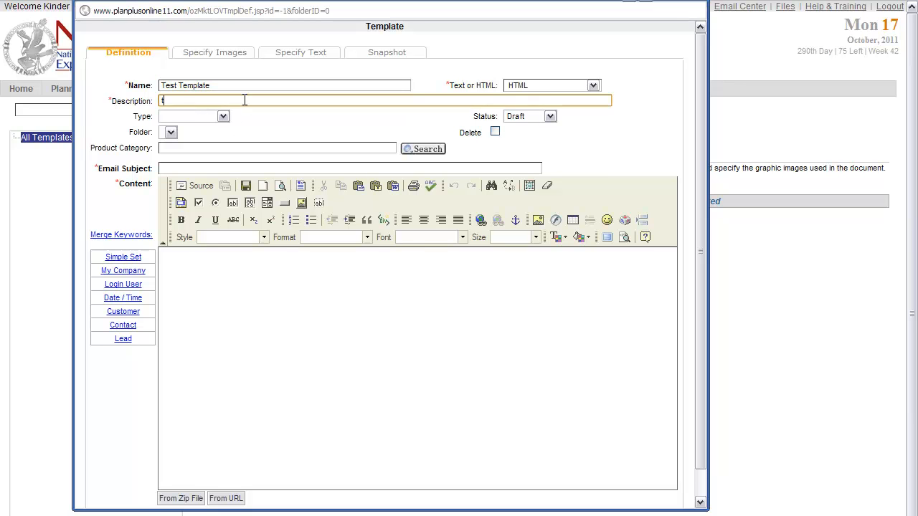
{"action": "type", "text": "EST"}
{"action": "key", "text": "BackSpace"}
{"action": "key", "text": "BackSpace"}
{"action": "key", "text": "BackSpace"}
{"action": "key", "text": "BackSpace"}
{"action": "type", "text": "Test "}
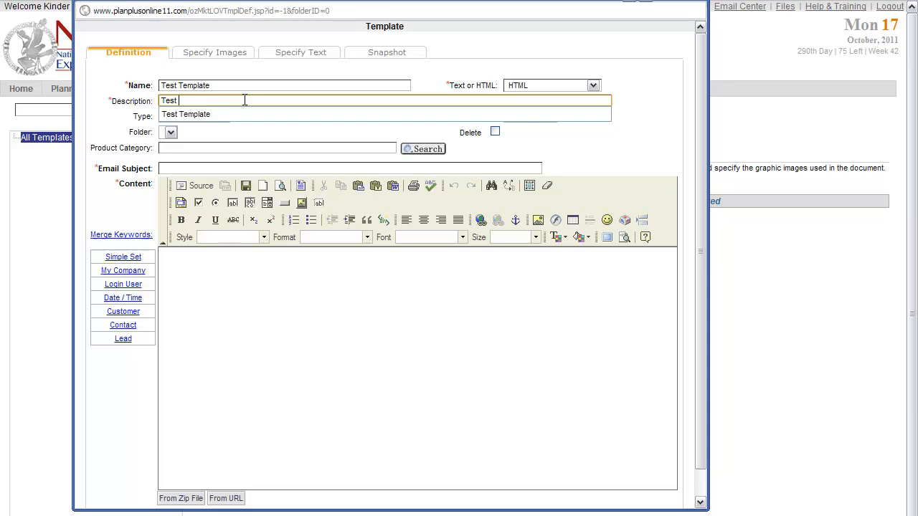
{"action": "type", "text": "Newslet"}
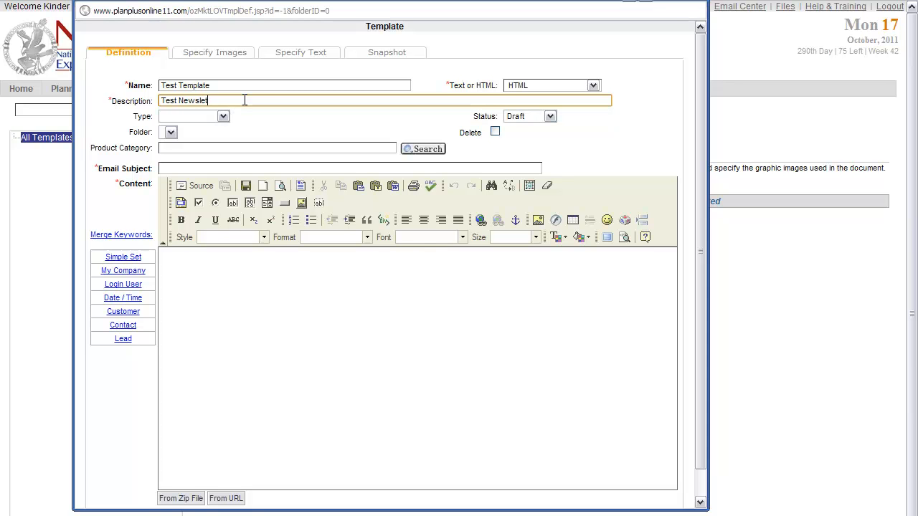
{"action": "type", "text": "ter"}
- Set the template's email subject to "October Newsletter"
{"action": "left_click", "coordinate": [238, 169]}
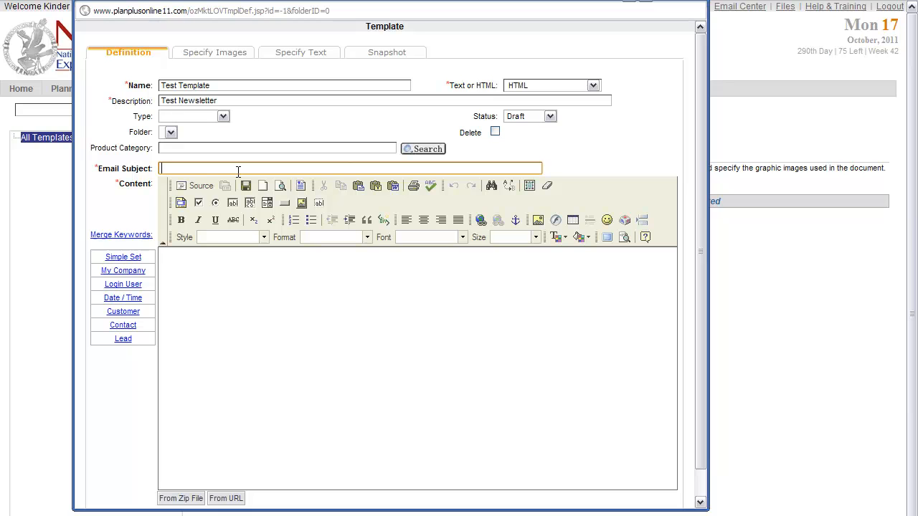
{"action": "type", "text": "October Newsletter"}
- Begin the email content with "Dear" followed by the contact first-name merge keyword ##EF_FIRSTNAME##
{"action": "left_click", "coordinate": [225, 273]}
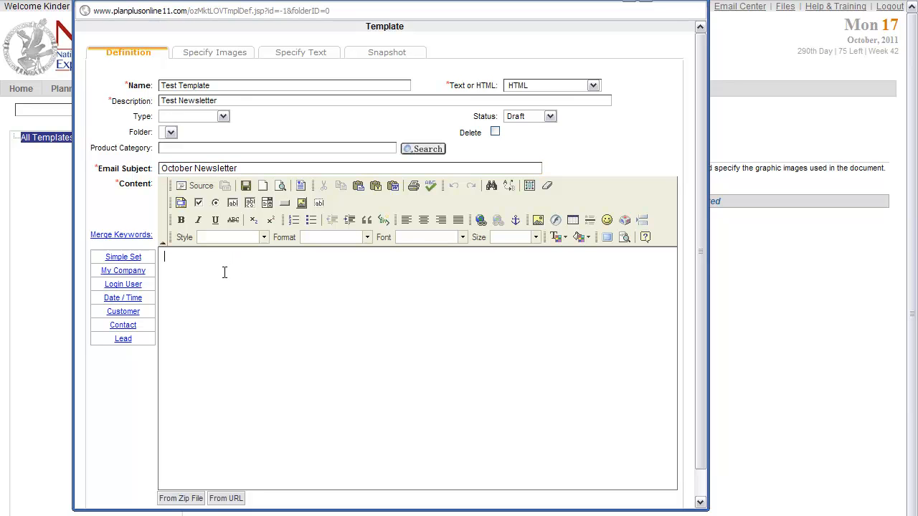
{"action": "type", "text": "Dear"}
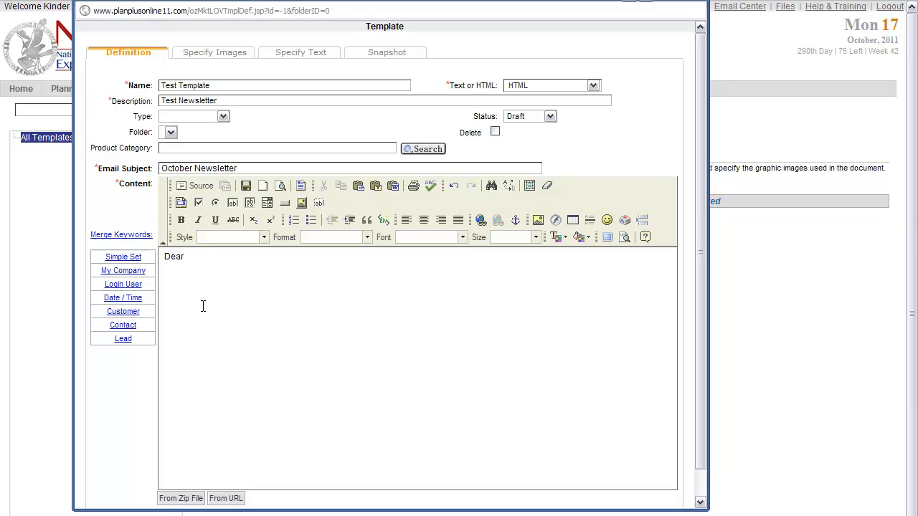
{"action": "left_click", "coordinate": [127, 325]}
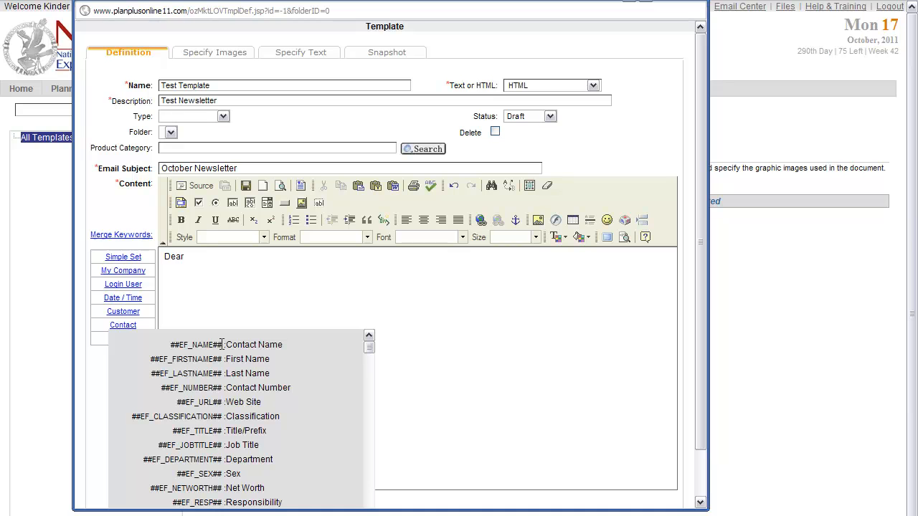
{"action": "left_click_drag", "start_coordinate": [223, 359], "coordinate": [150, 359]}
{"action": "key", "text": "ctrl+c"}
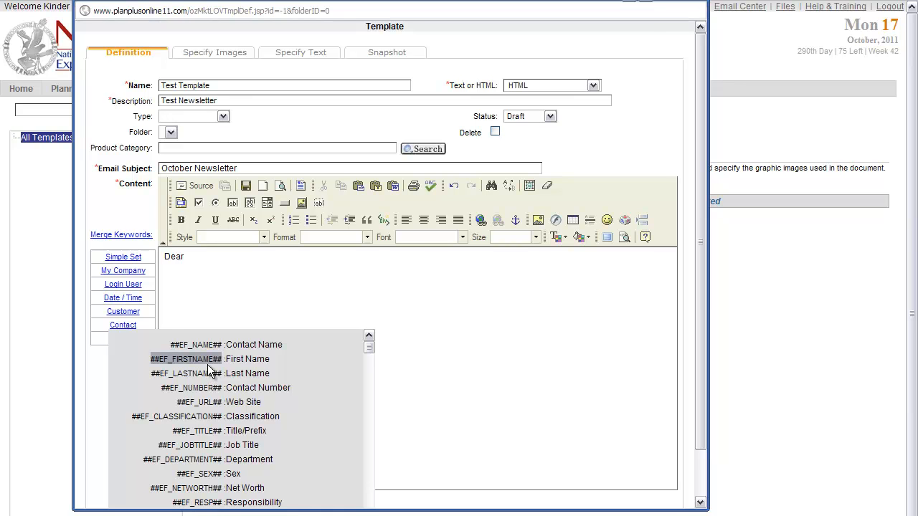
{"action": "left_click", "coordinate": [126, 326]}
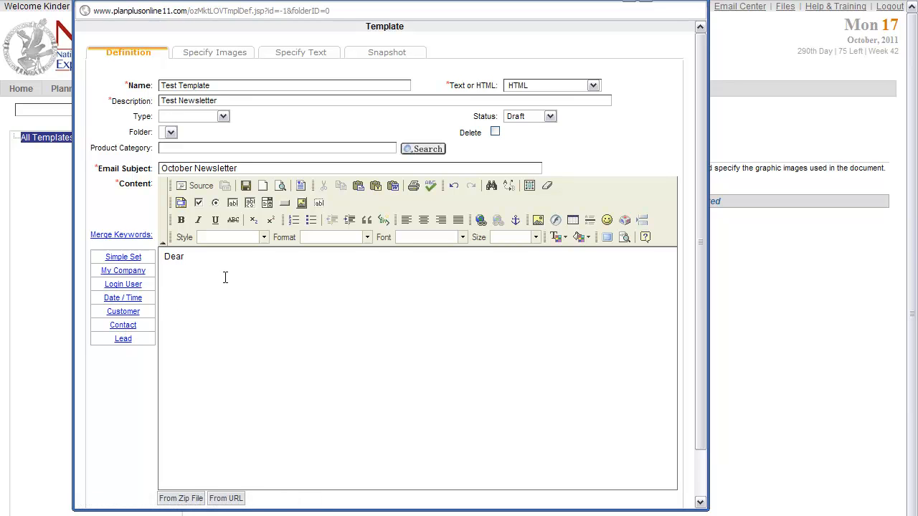
{"action": "key", "text": "ctrl+v"}
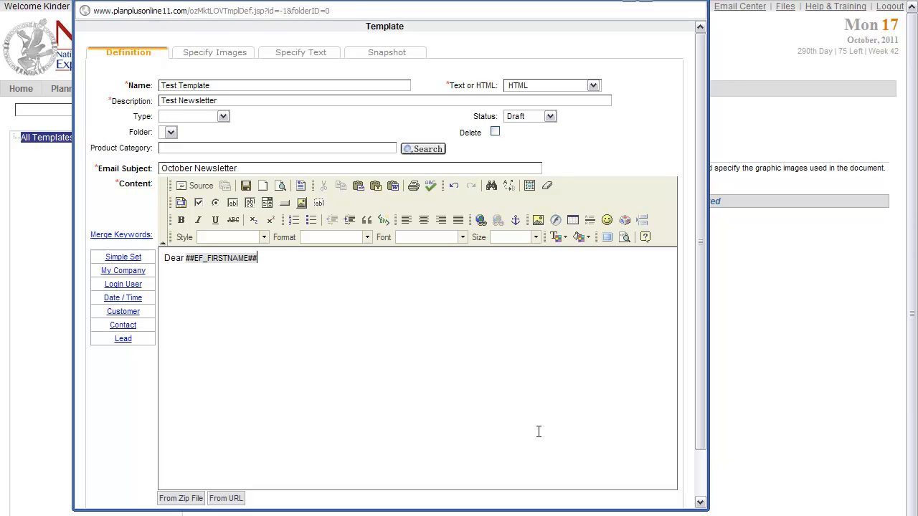
- Finish the greeting with a comma and add the line "We hope you are having a create October!" below it
{"action": "type", "text": ","}
{"action": "key", "text": "Return"}
{"action": "type", "text": "We hope you are having a create October!"}
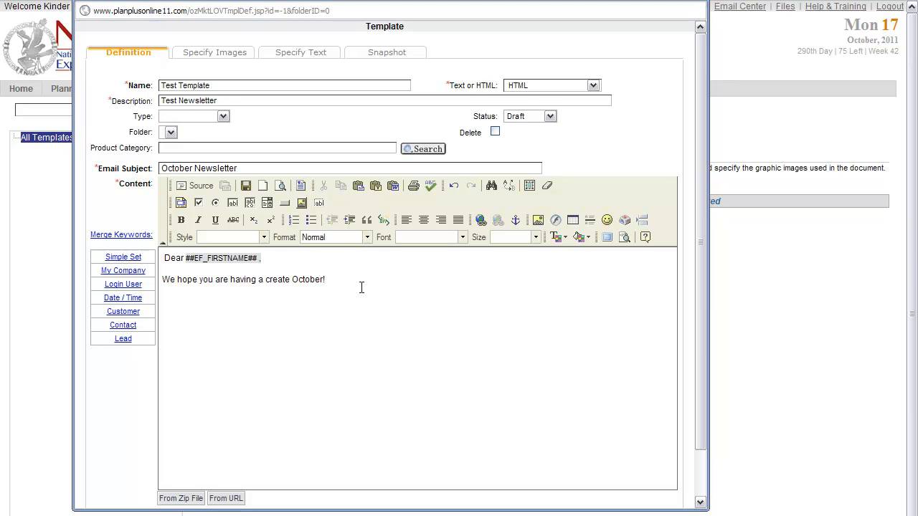
{"action": "key", "text": "Return"}
{"action": "key", "text": "BackSpace"}
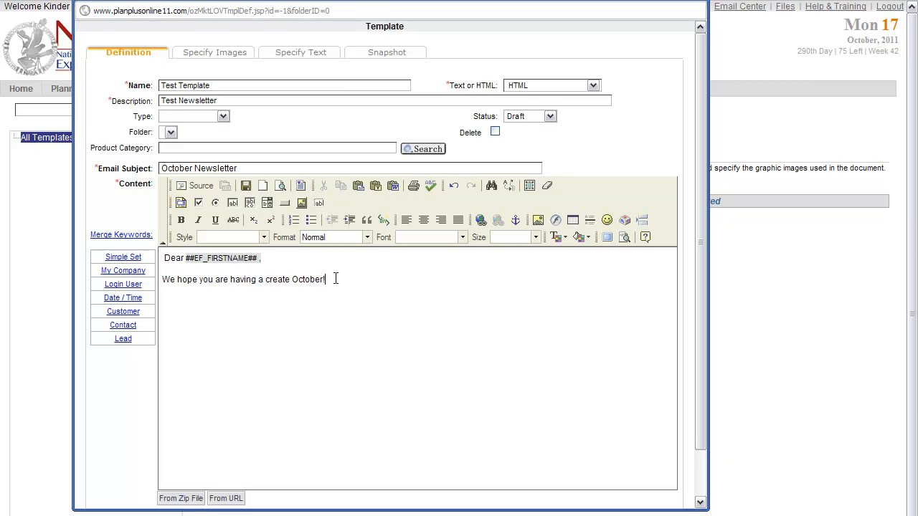
- Upload pumpkin.png from the desktop to the server and insert the image below the October sentence
{"action": "left_click", "coordinate": [537, 222]}
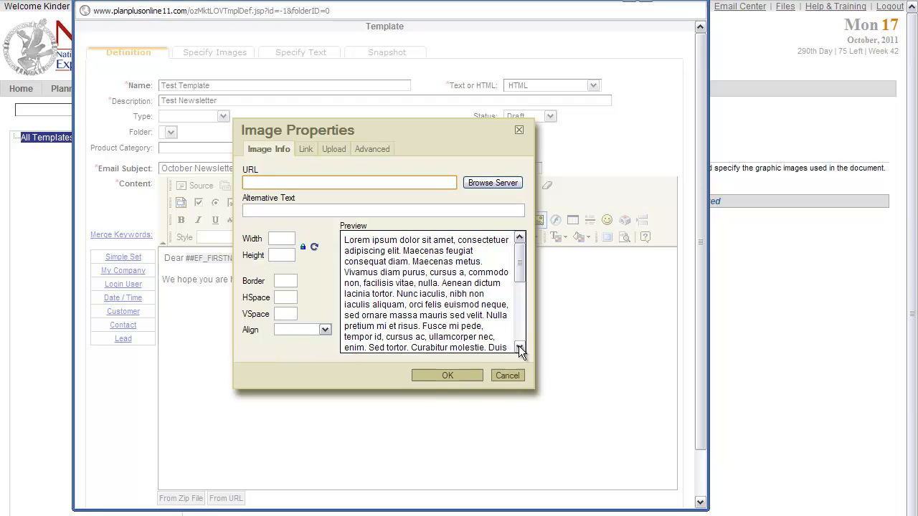
{"action": "left_click", "coordinate": [508, 372]}
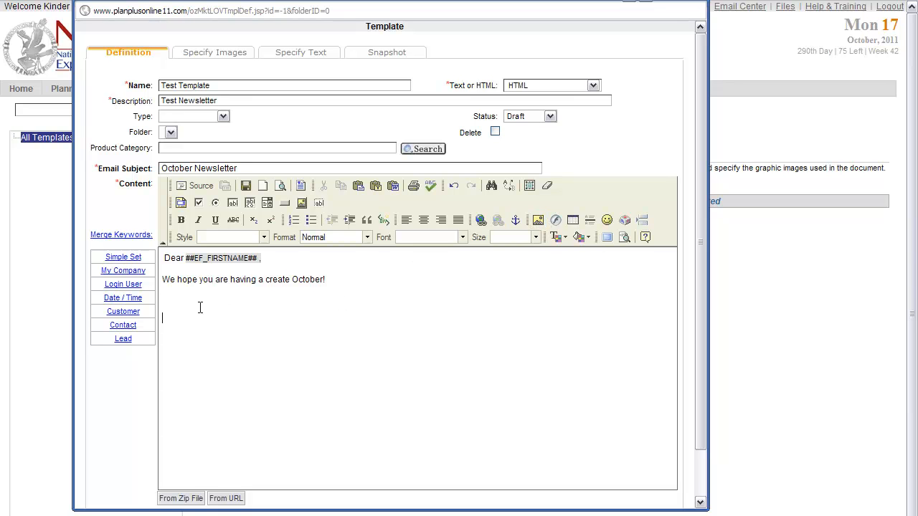
{"action": "left_click", "coordinate": [538, 220]}
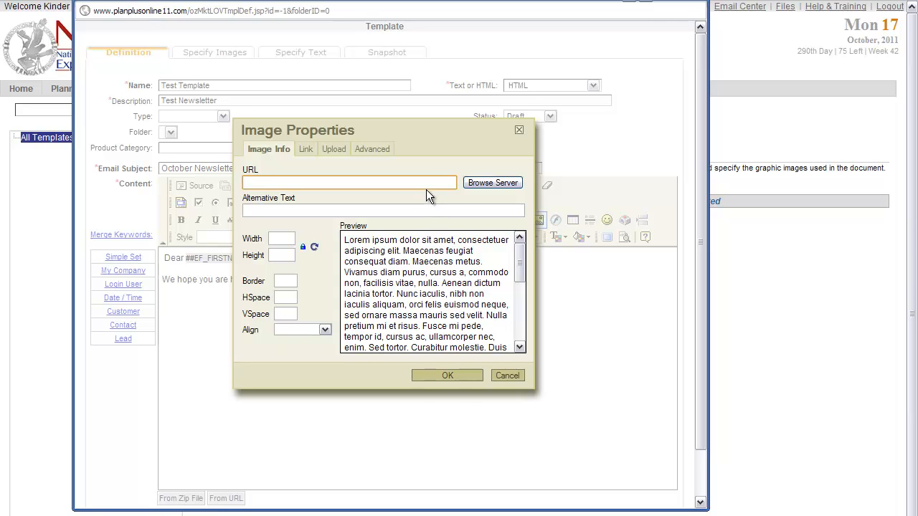
{"action": "left_click", "coordinate": [339, 150]}
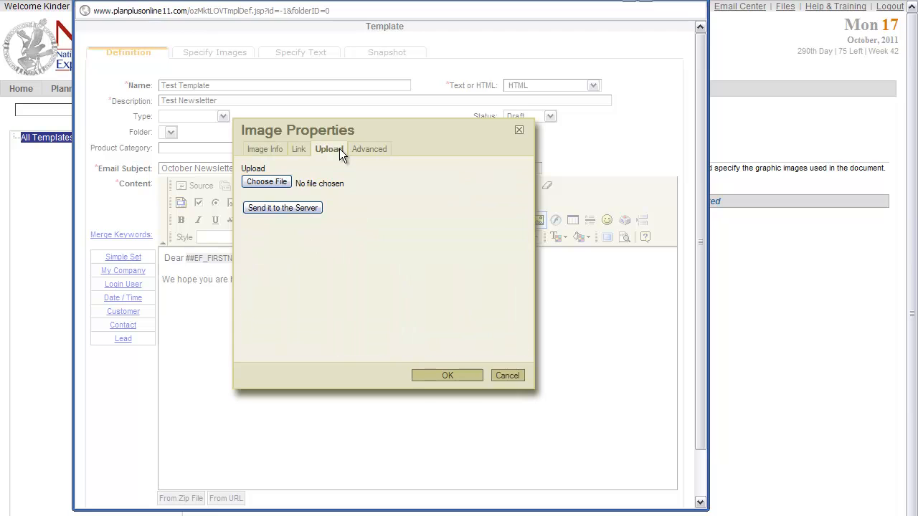
{"action": "left_click", "coordinate": [284, 182]}
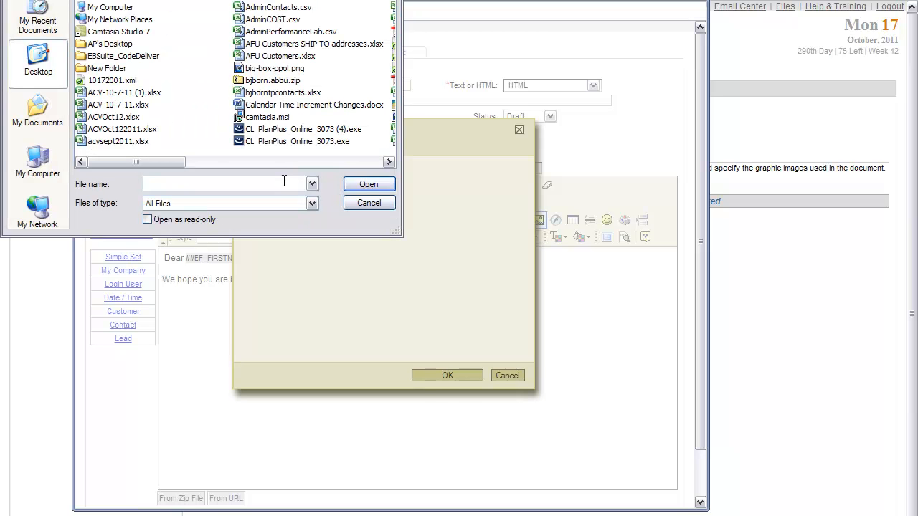
{"action": "left_click", "coordinate": [38, 81]}
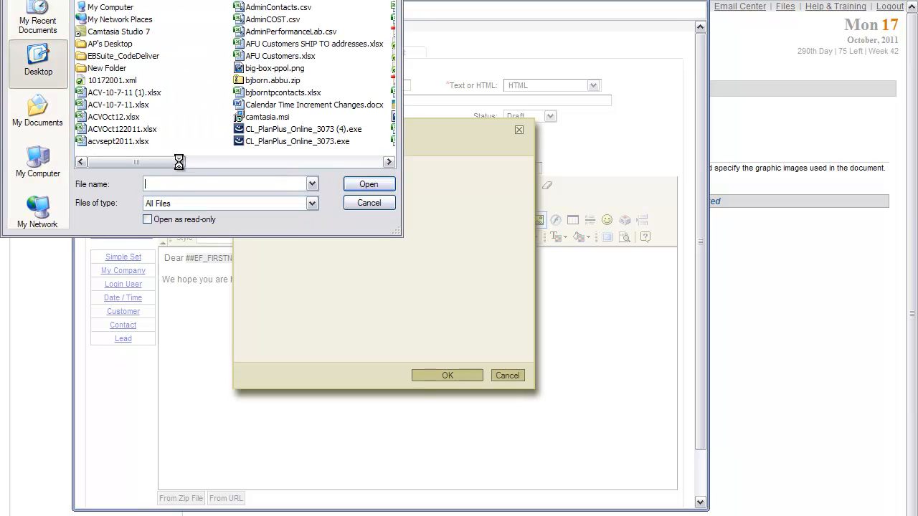
{"action": "left_click_drag", "start_coordinate": [180, 166], "coordinate": [269, 166]}
{"action": "double_click", "coordinate": [276, 93]}
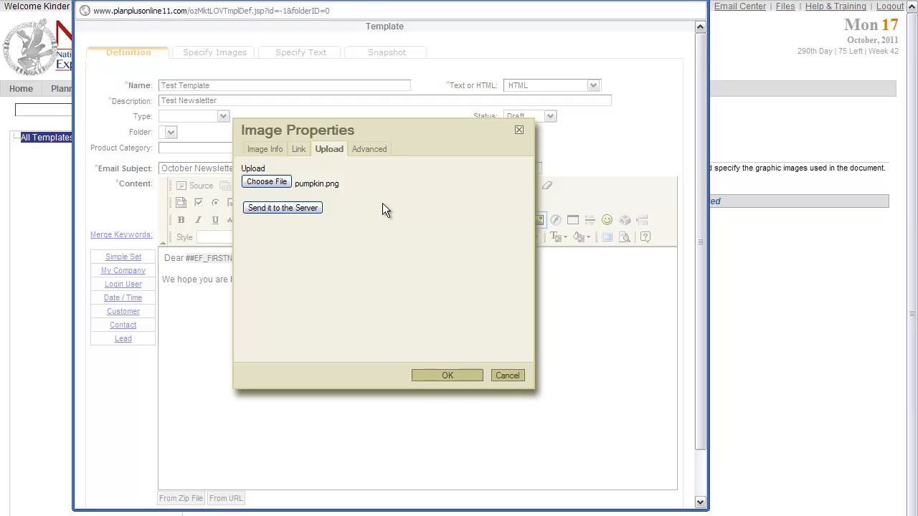
{"action": "left_click", "coordinate": [305, 208]}
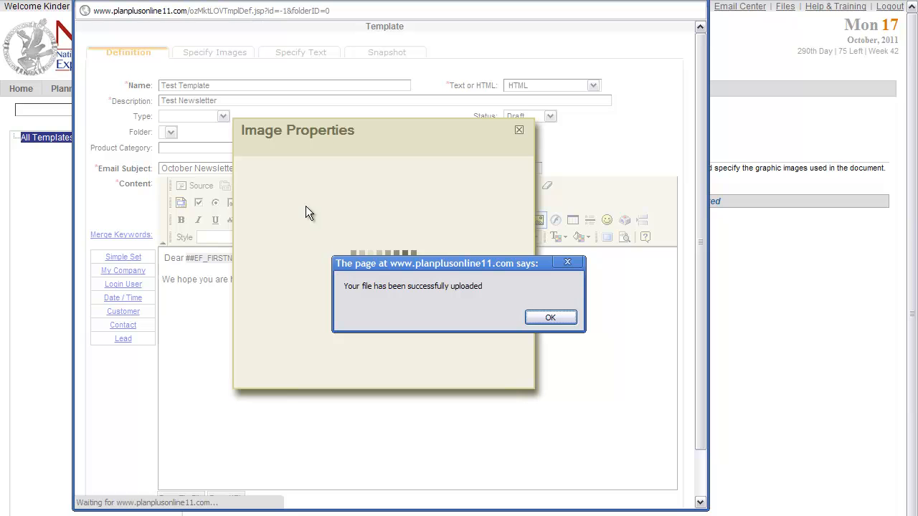
{"action": "left_click", "coordinate": [539, 318]}
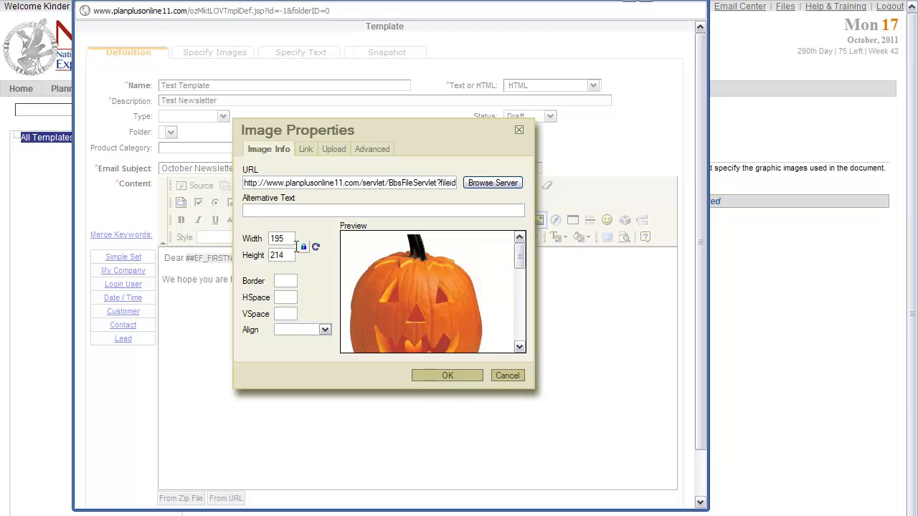
{"action": "left_click", "coordinate": [444, 375]}
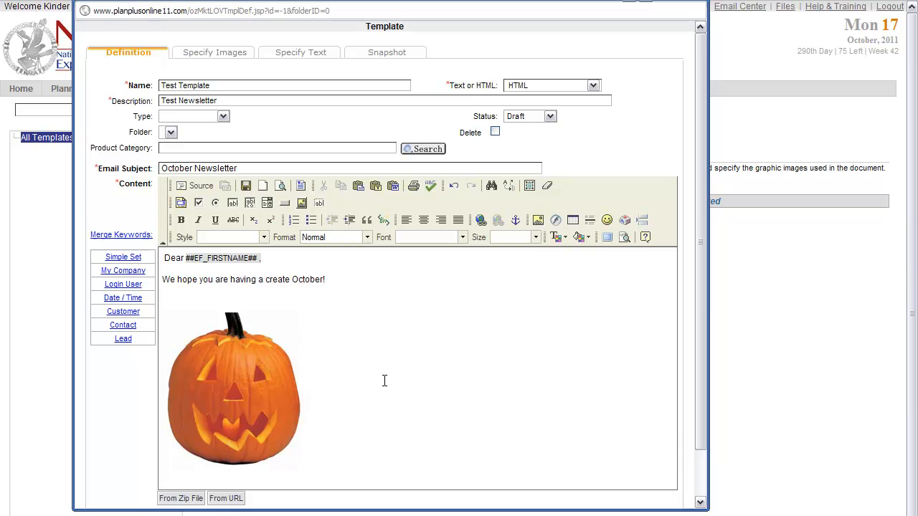
- Add the line "Click Here to visit our website" below the pumpkin image
{"action": "scroll", "coordinate": [393, 391], "scroll_direction": "down", "scroll_amount": 2}
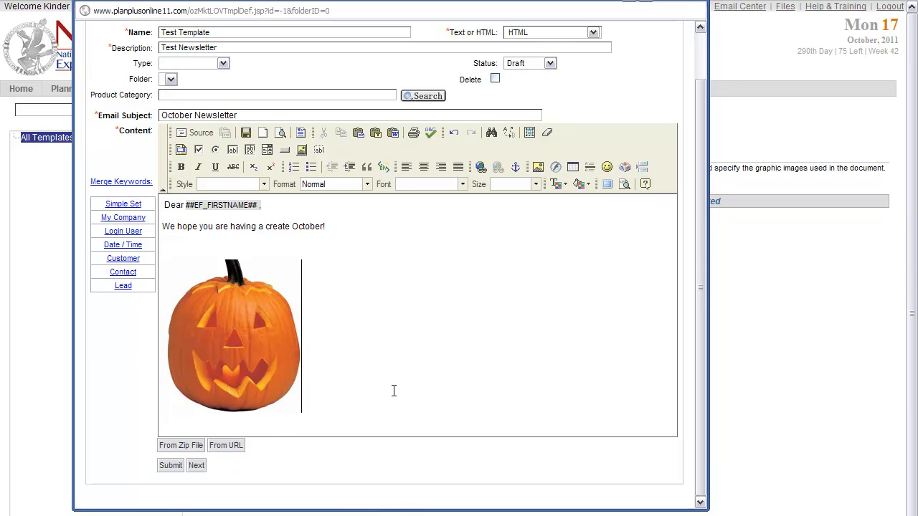
{"action": "key", "text": "Return"}
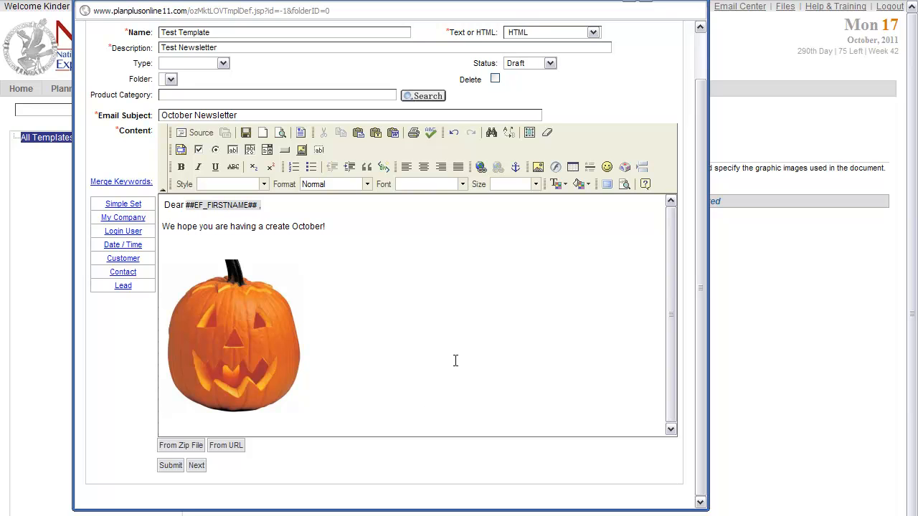
{"action": "type", "text": "Click Here tio"}
{"action": "key", "text": "BackSpace"}
{"action": "type", "text": "o visit ou"}
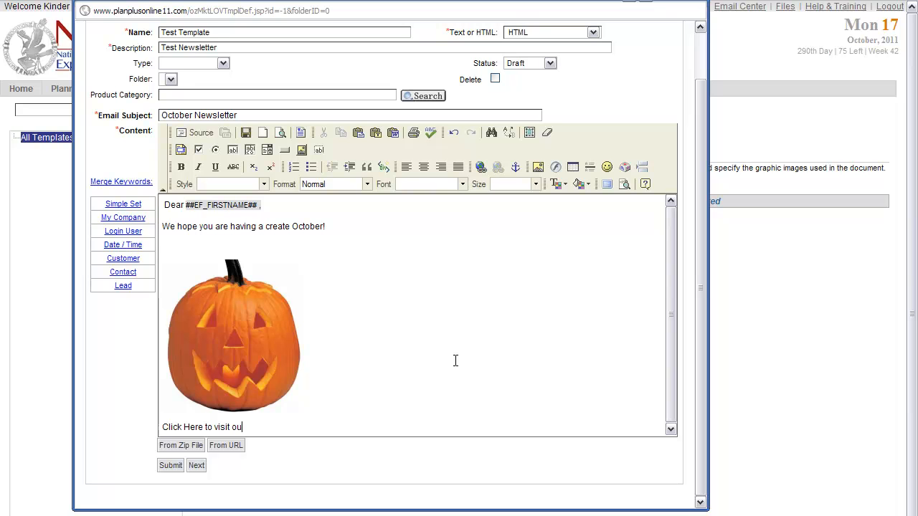
{"action": "type", "text": "r website"}
{"action": "left_click_drag", "start_coordinate": [201, 428], "coordinate": [160, 430]}
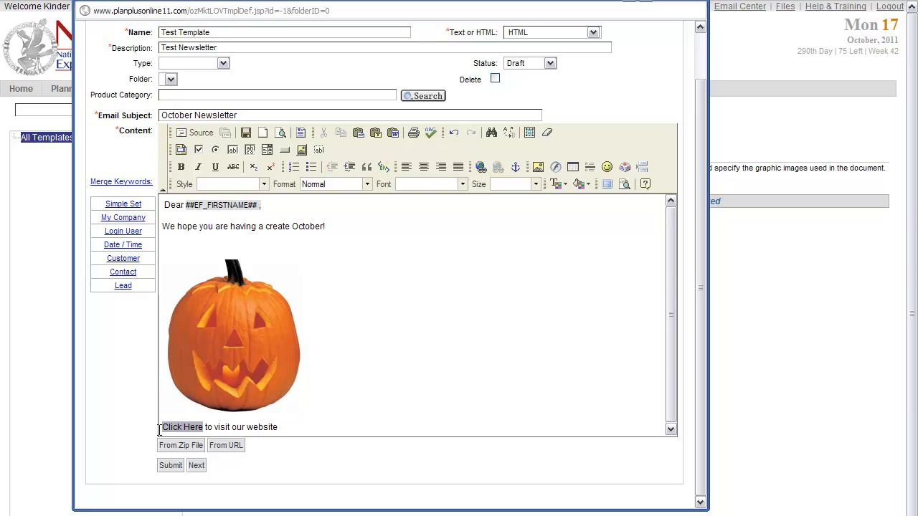
{"action": "left_click", "coordinate": [481, 167]}
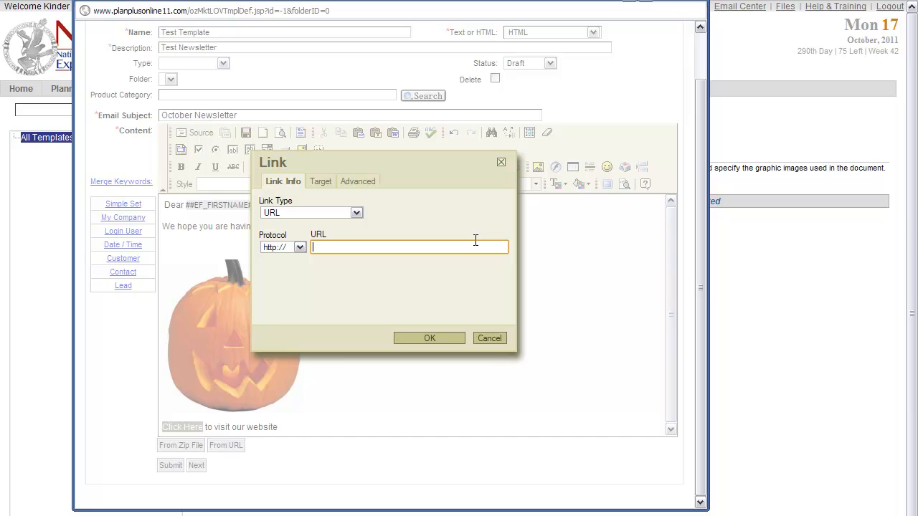
{"action": "type", "text": "www.abcrealty.com"}
{"action": "left_click", "coordinate": [425, 333]}
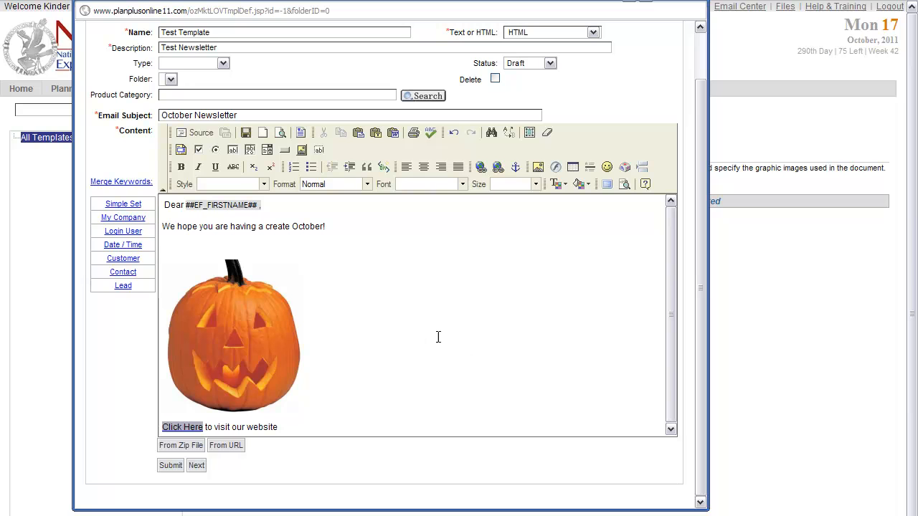
- Look through the Contact merge keywords down to the custom fields, and close the list
{"action": "left_click", "coordinate": [436, 413]}
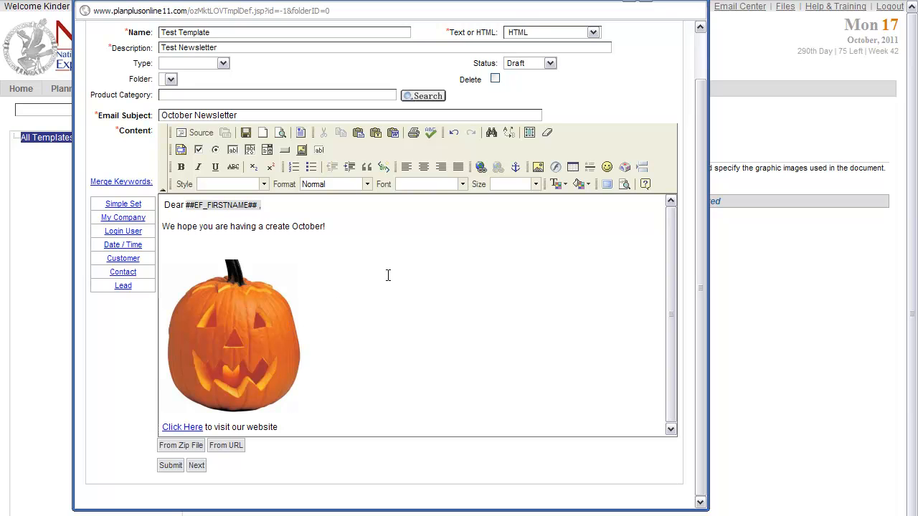
{"action": "left_click", "coordinate": [411, 228]}
{"action": "left_click", "coordinate": [130, 275]}
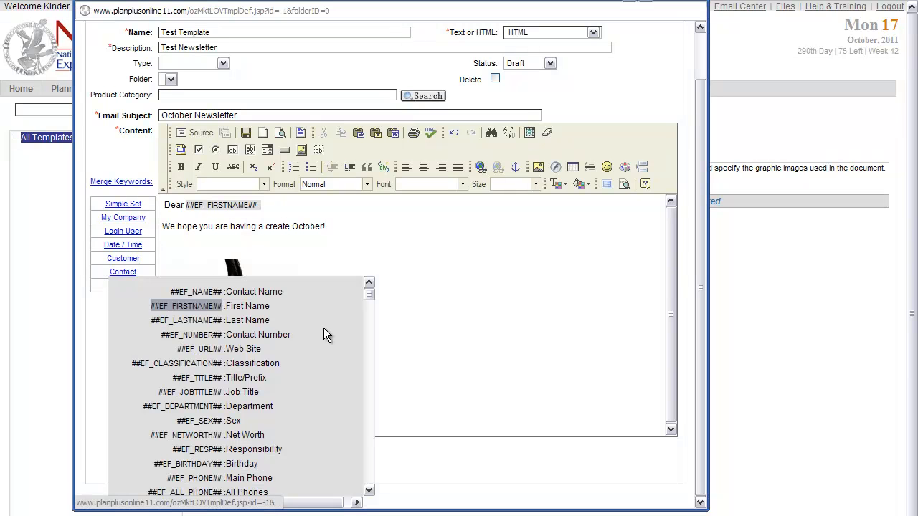
{"action": "scroll", "coordinate": [368, 303], "scroll_direction": "down", "scroll_amount": 2}
{"action": "mouse_move", "coordinate": [369, 304]}
{"action": "left_mouse_down"}
{"action": "mouse_move", "coordinate": [369, 329]}
{"action": "mouse_move", "coordinate": [369, 317]}
{"action": "left_mouse_up"}
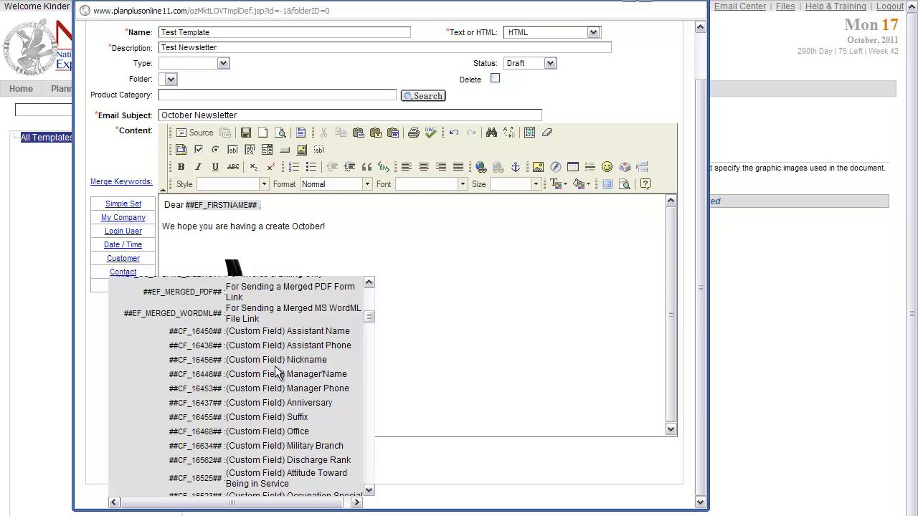
{"action": "mouse_move", "coordinate": [371, 327]}
{"action": "left_mouse_down"}
{"action": "mouse_move", "coordinate": [372, 356]}
{"action": "mouse_move", "coordinate": [372, 342]}
{"action": "left_mouse_up"}
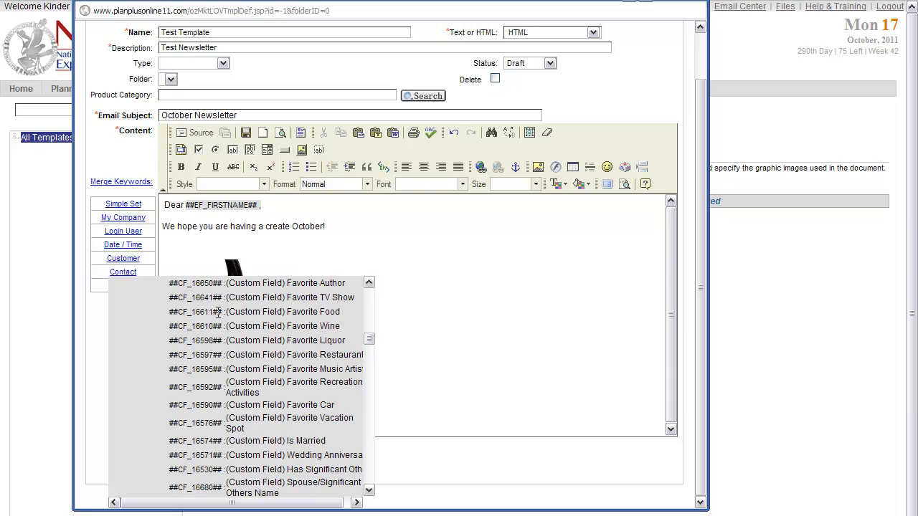
{"action": "left_click", "coordinate": [126, 273]}
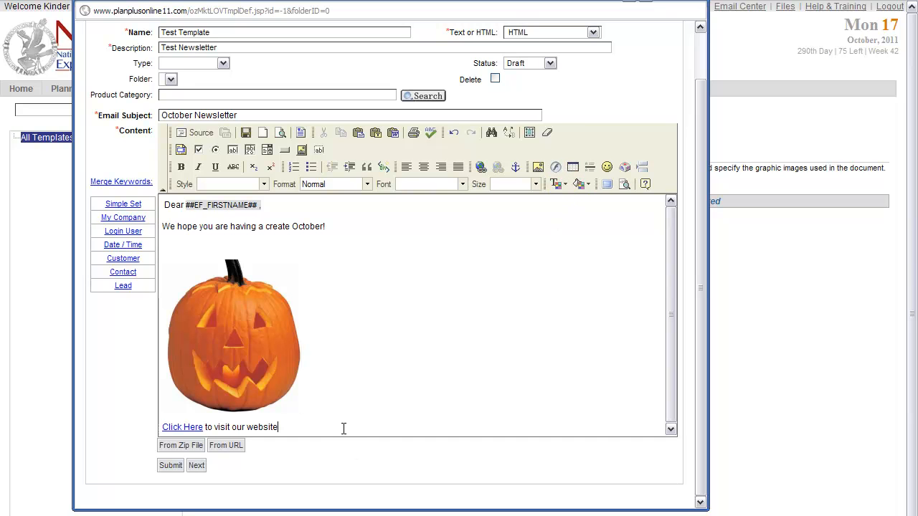
- Insert a table with 3 rows and 2 columns, 200 pixels wide, below the website link line
{"action": "scroll", "coordinate": [347, 427], "scroll_direction": "down", "scroll_amount": 1}
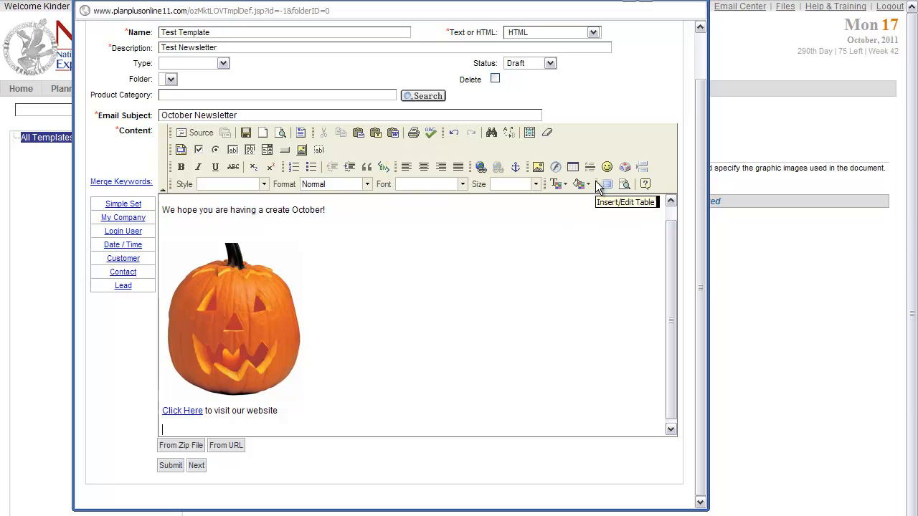
{"action": "left_click", "coordinate": [574, 167]}
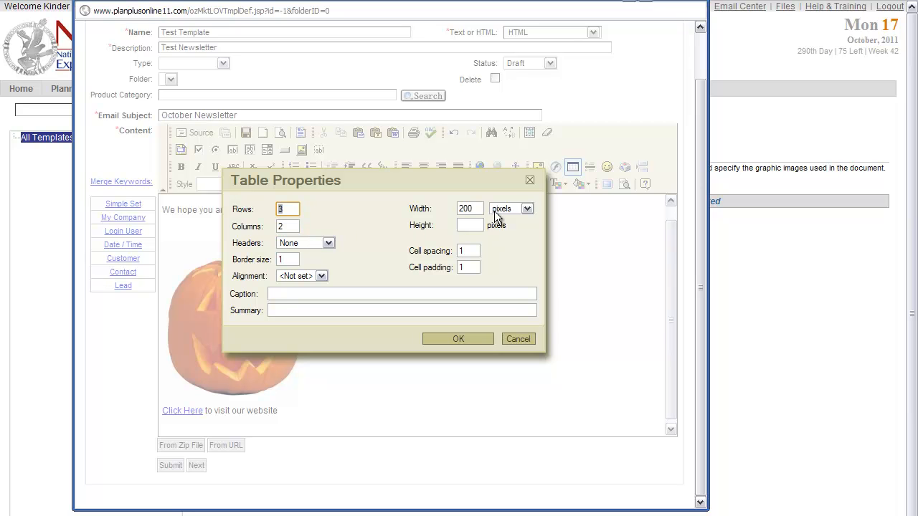
{"action": "left_click", "coordinate": [468, 337]}
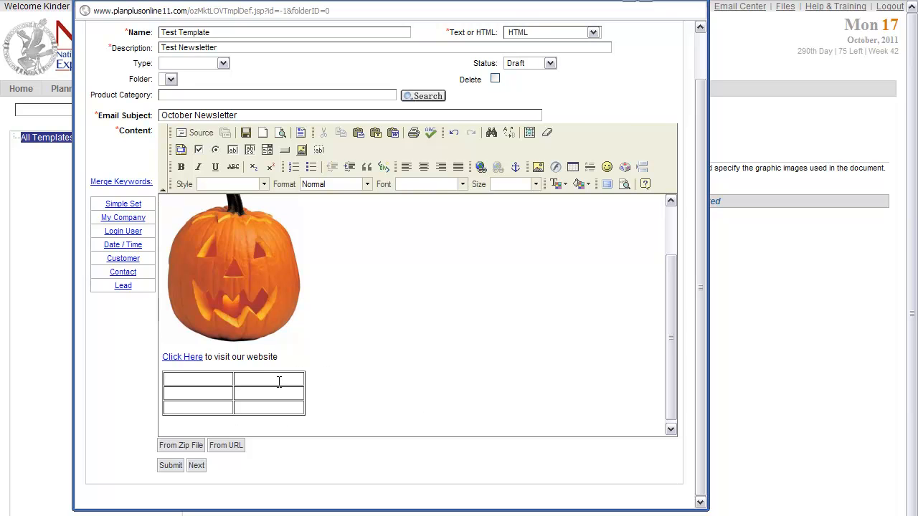
{"action": "scroll", "coordinate": [429, 315], "scroll_direction": "up", "scroll_amount": 3}
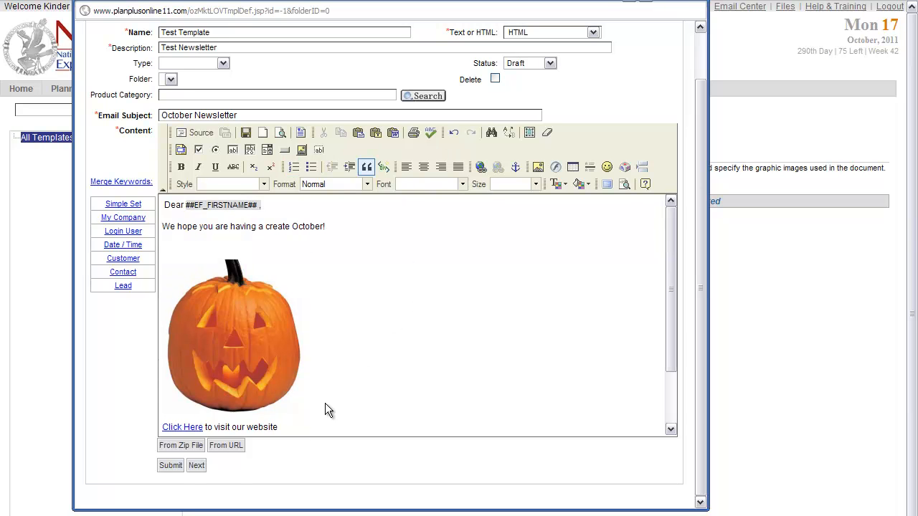
- Submit the finished template and open the pop-up window for Test Template from the template list
{"action": "left_click", "coordinate": [178, 467]}
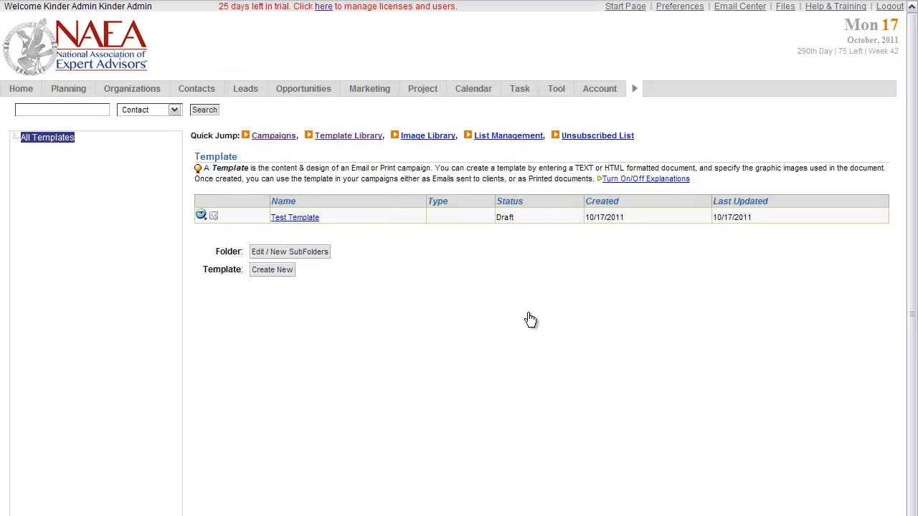
{"action": "left_click", "coordinate": [217, 216]}
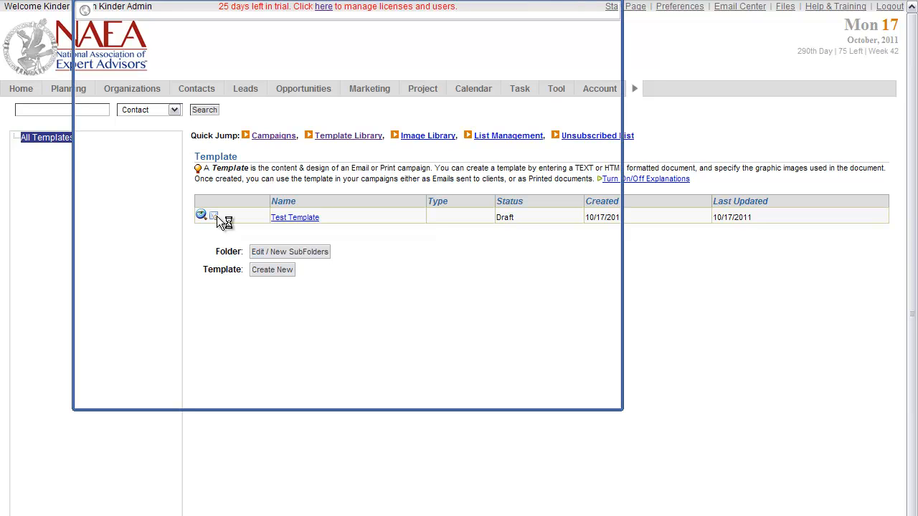